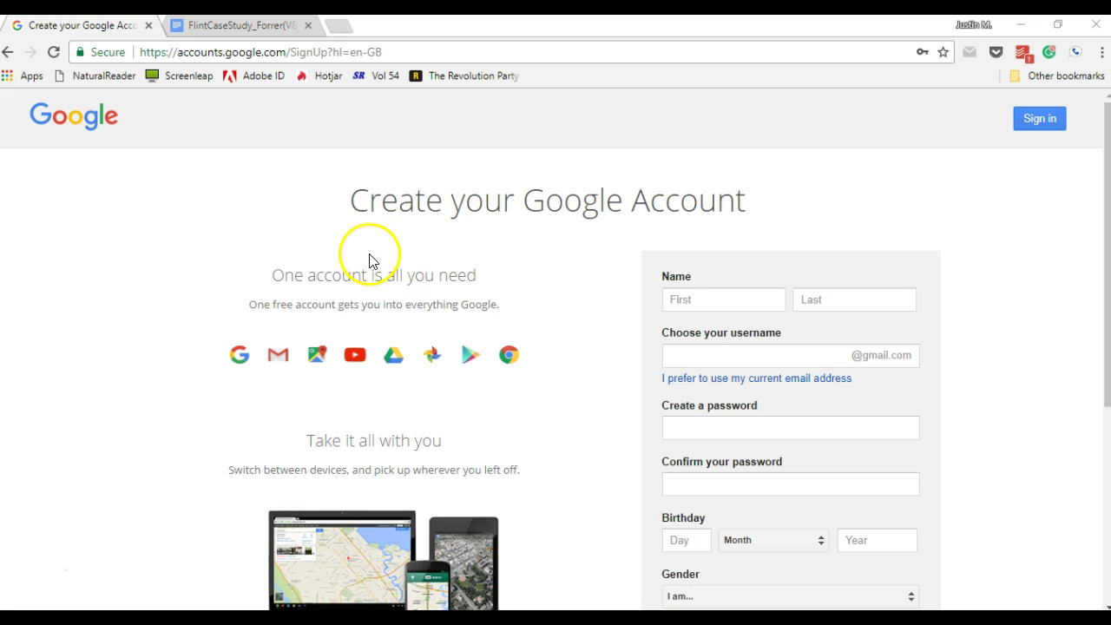
# Step: Bring the FlintCaseStudy_Forrer(V8).docx manuscript forward with its case-study title and author list showing
pyautogui.click(249, 34)
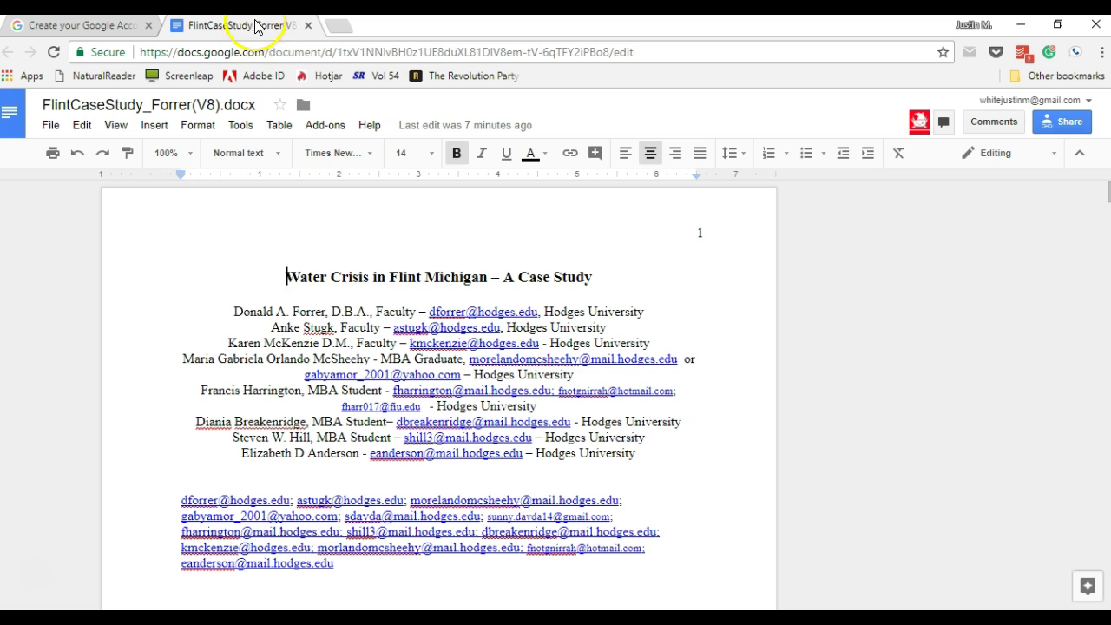
pyautogui.click(750, 396)
pyautogui.scroll(-1, 737, 422)
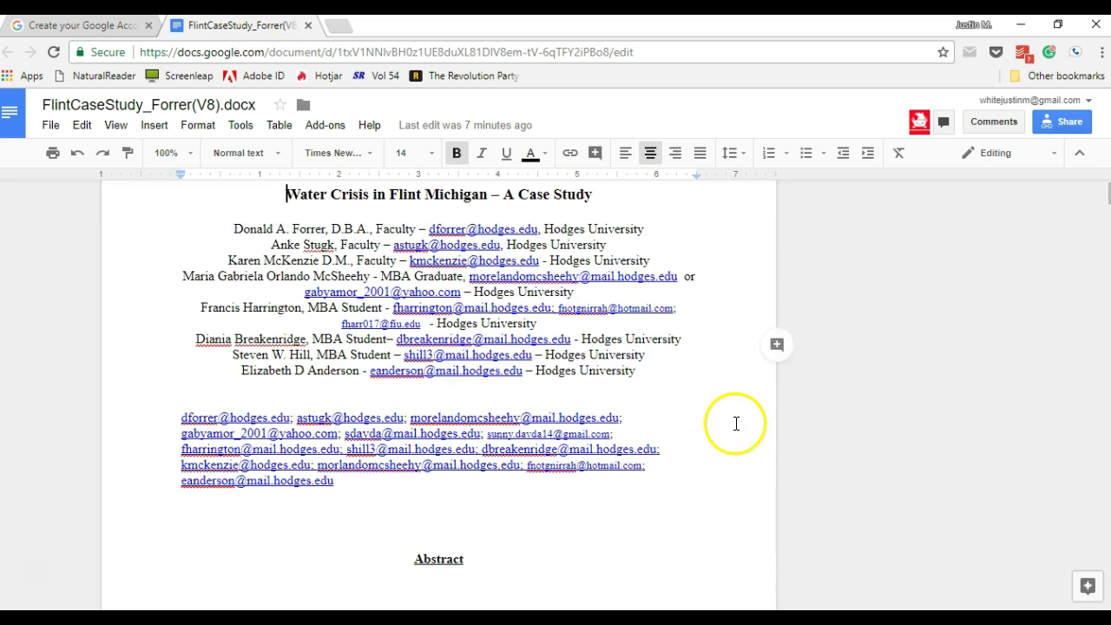
pyautogui.scroll(1, 709, 430)
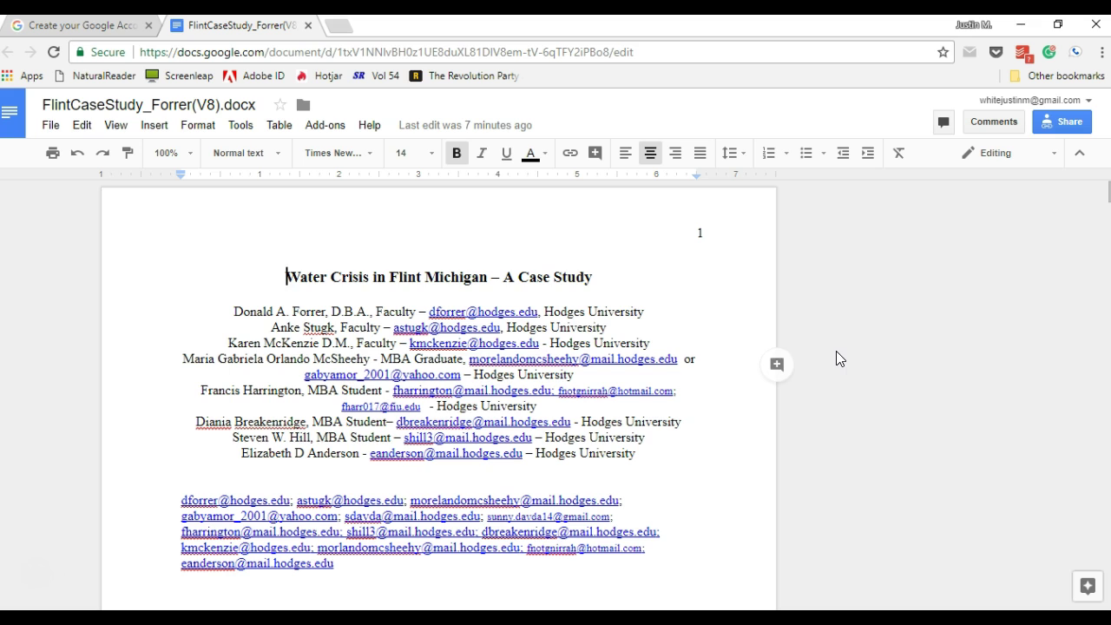
pyautogui.click(511, 170)
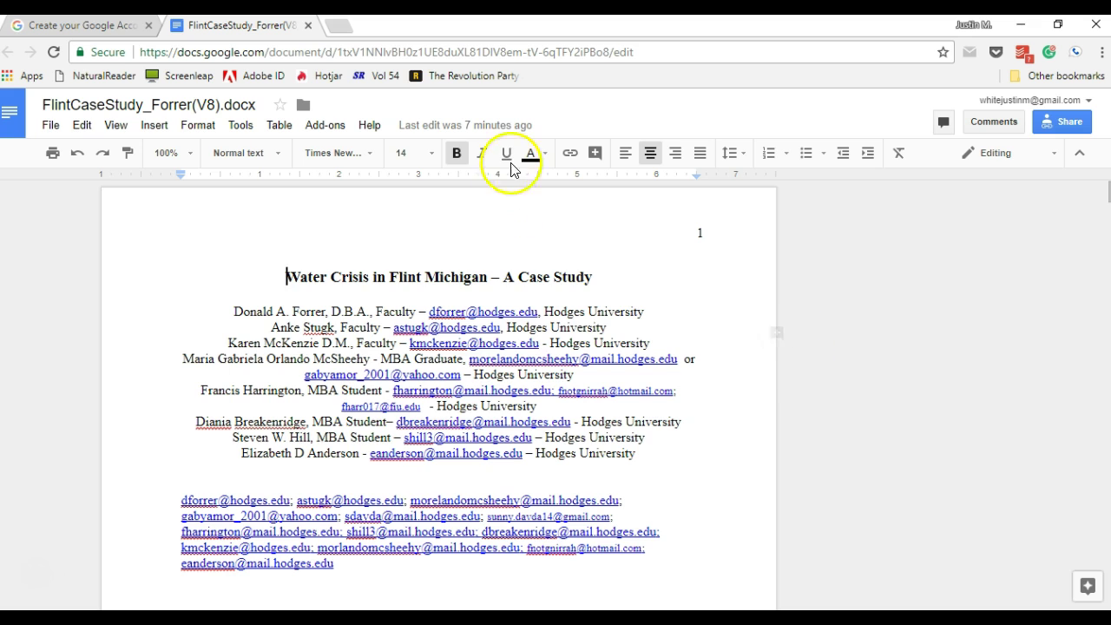
pyautogui.click(474, 129)
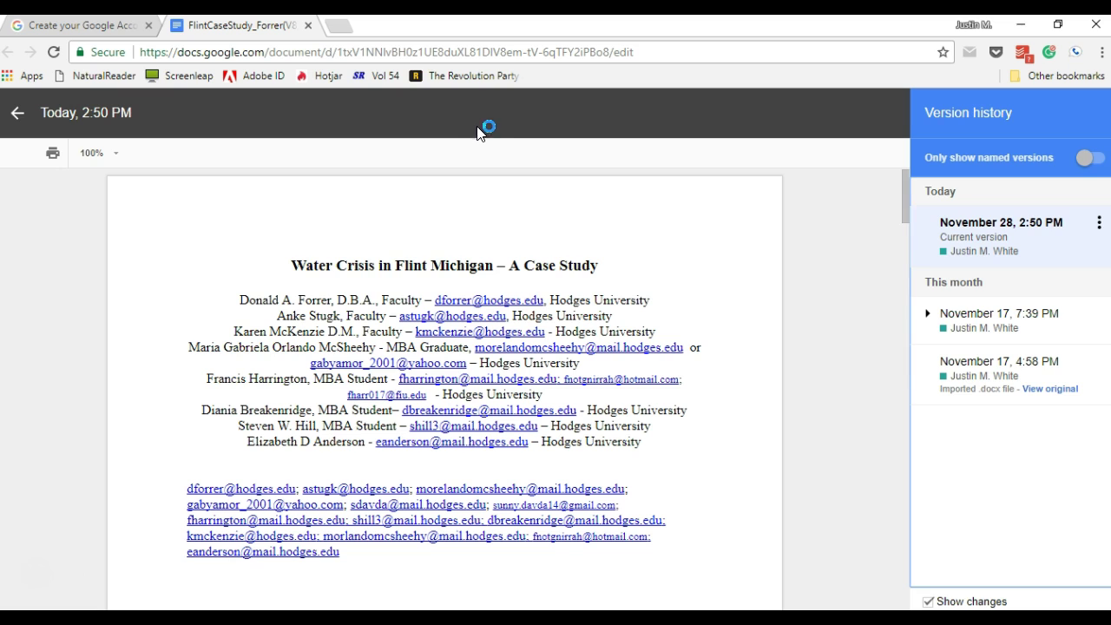
pyautogui.click(949, 247)
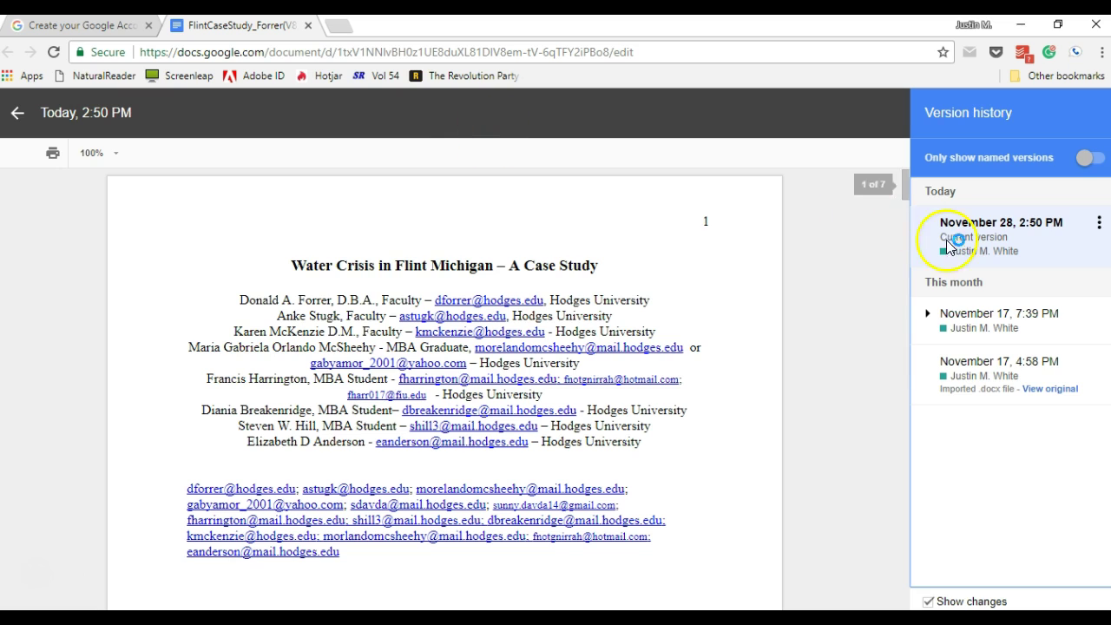
pyautogui.click(927, 315)
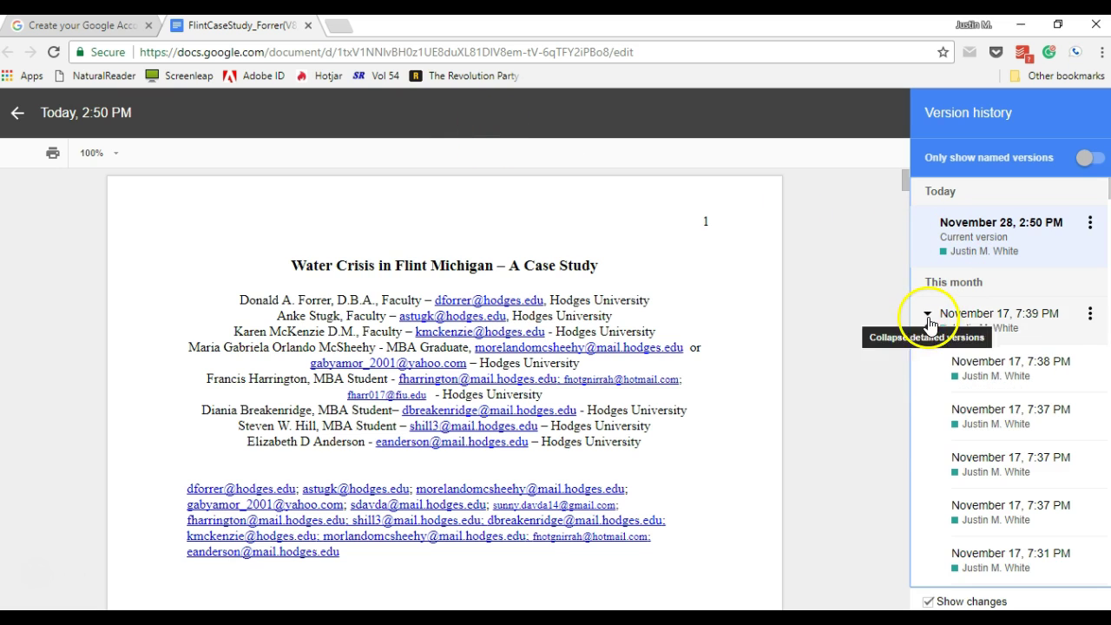
pyautogui.click(1019, 371)
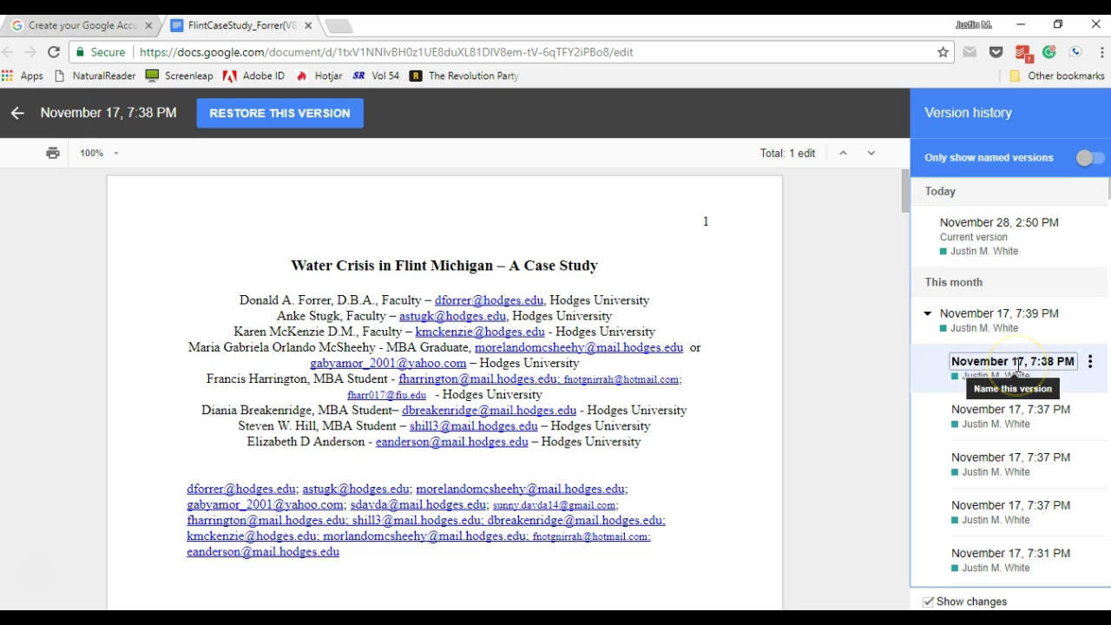
pyautogui.scroll(-20, 813, 355)
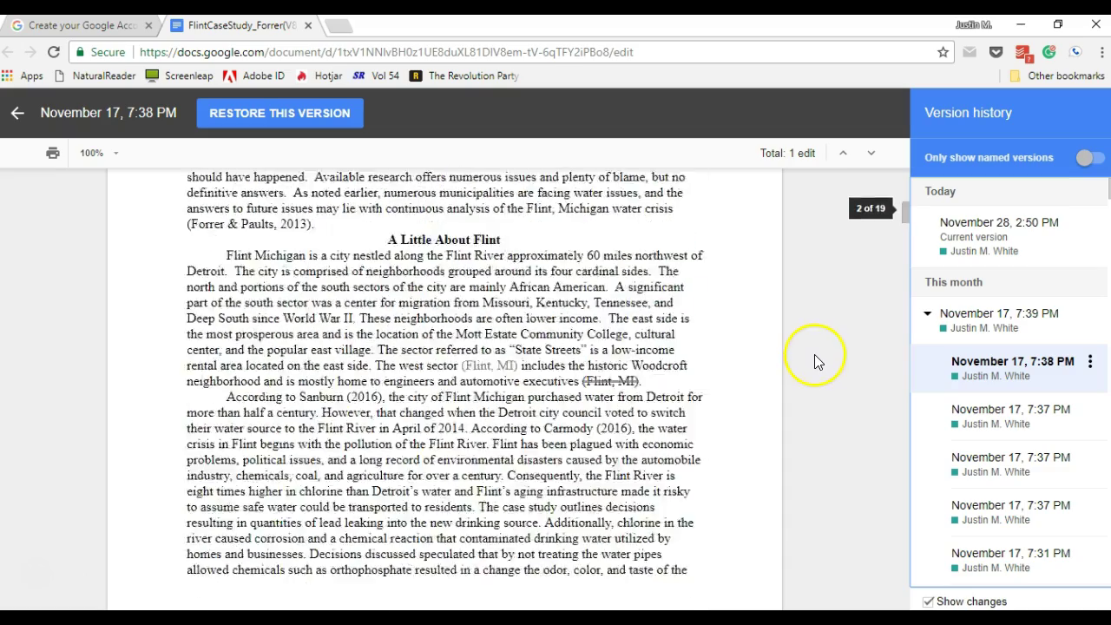
pyautogui.scroll(-10, 821, 351)
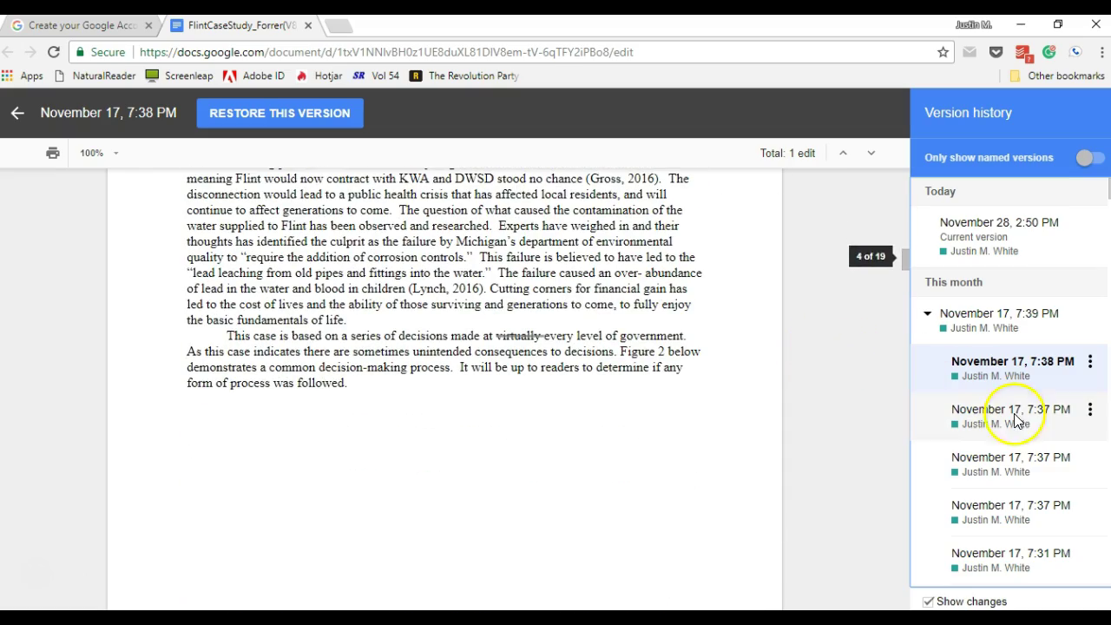
pyautogui.click(985, 318)
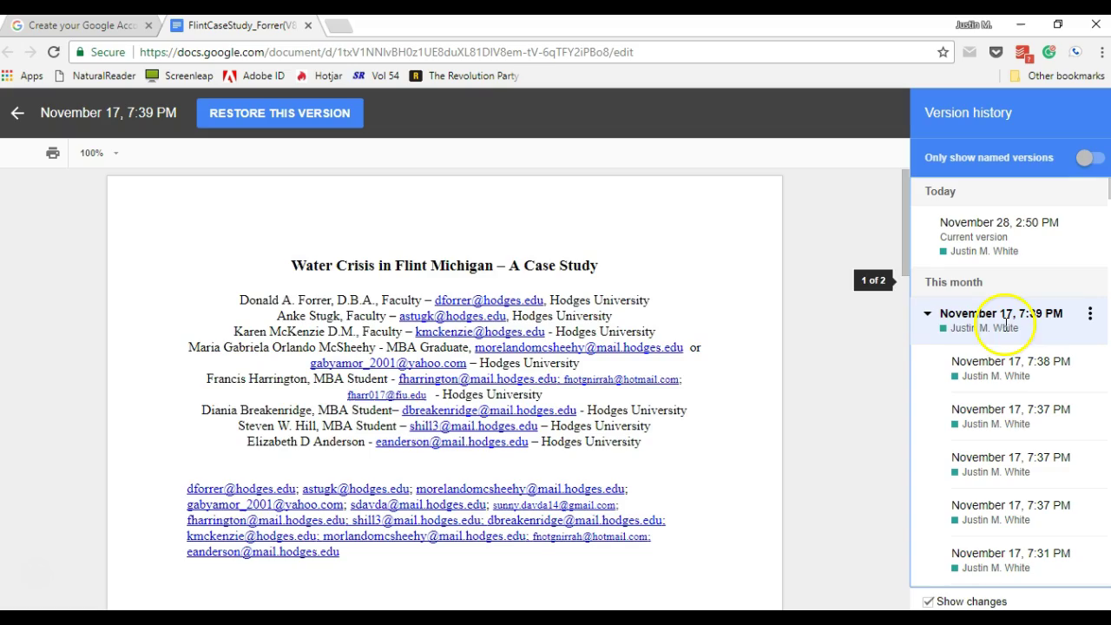
pyautogui.scroll(-15, 833, 361)
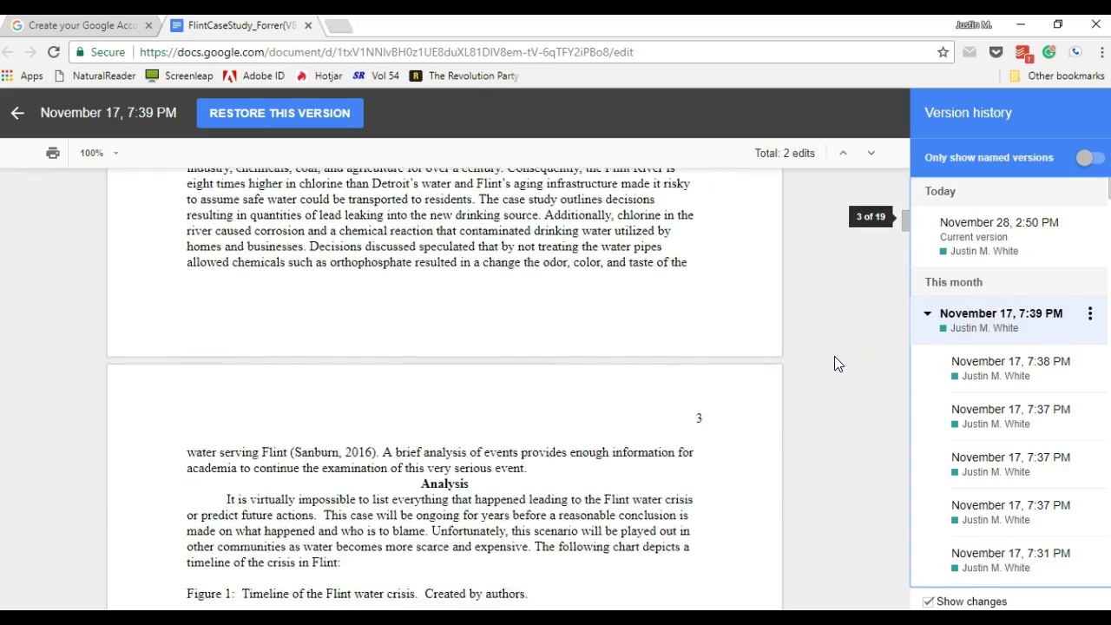
pyautogui.scroll(2, 588, 297)
pyautogui.scroll(-5, 588, 298)
pyautogui.scroll(-4, 960, 376)
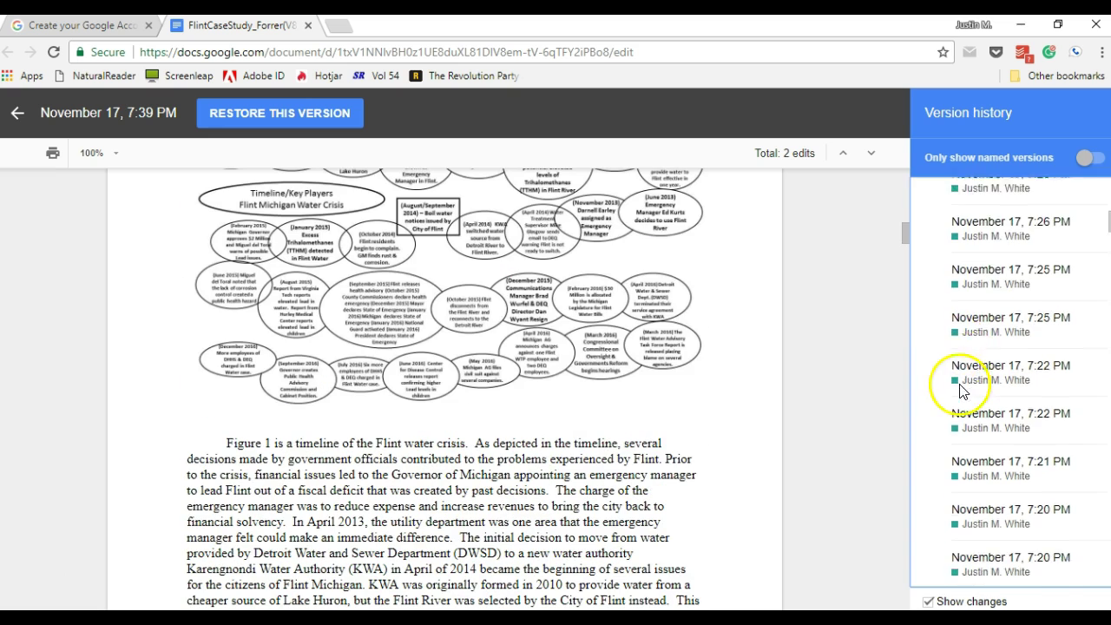
pyautogui.scroll(4, 959, 388)
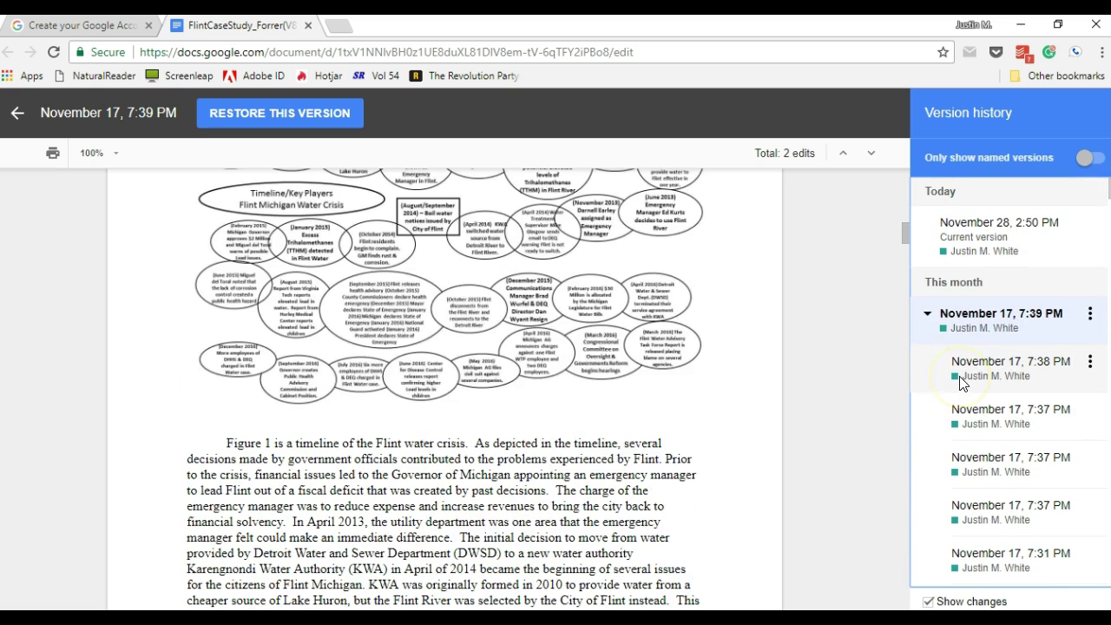
pyautogui.click(928, 316)
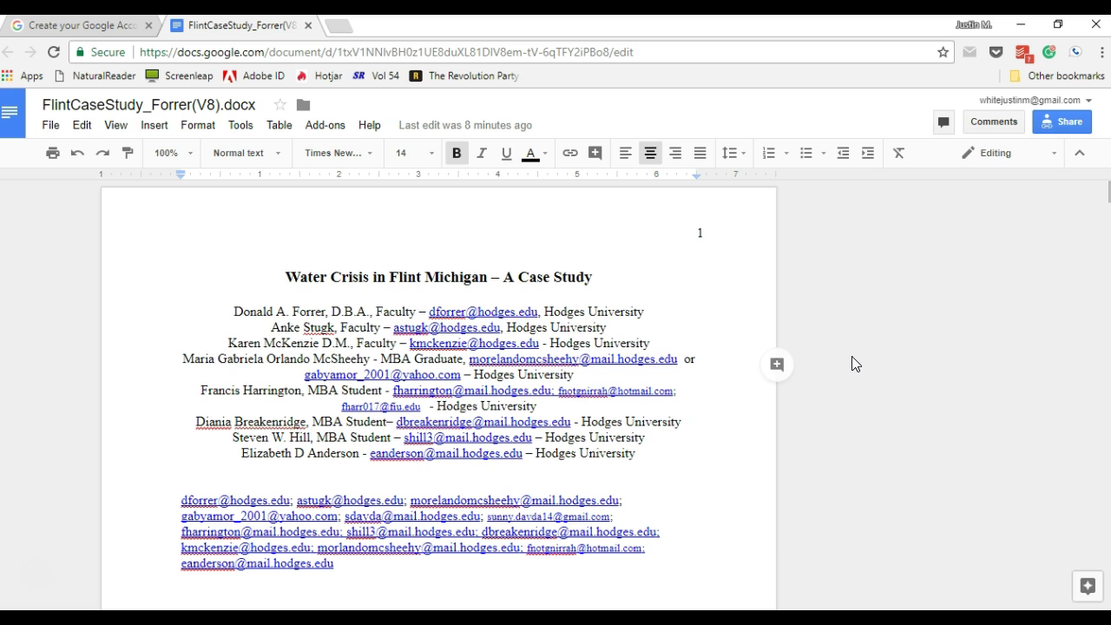
# Step: Keep link access at 'Anyone with the link can edit' and copy the manuscript's shareable link
pyautogui.click(1081, 154)
pyautogui.click(1064, 126)
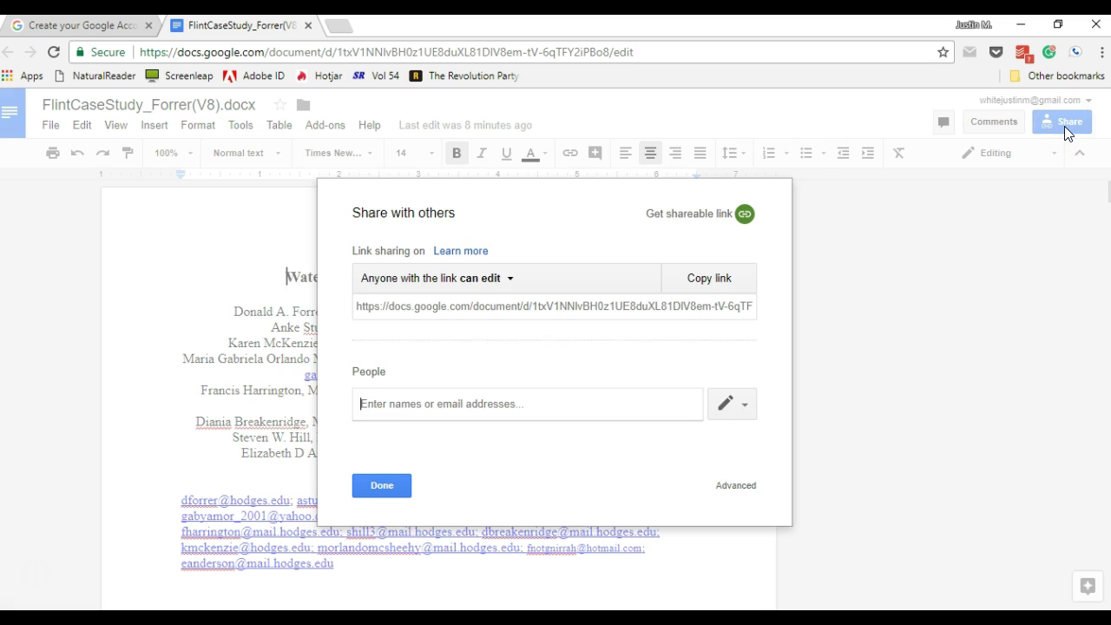
pyautogui.click(509, 280)
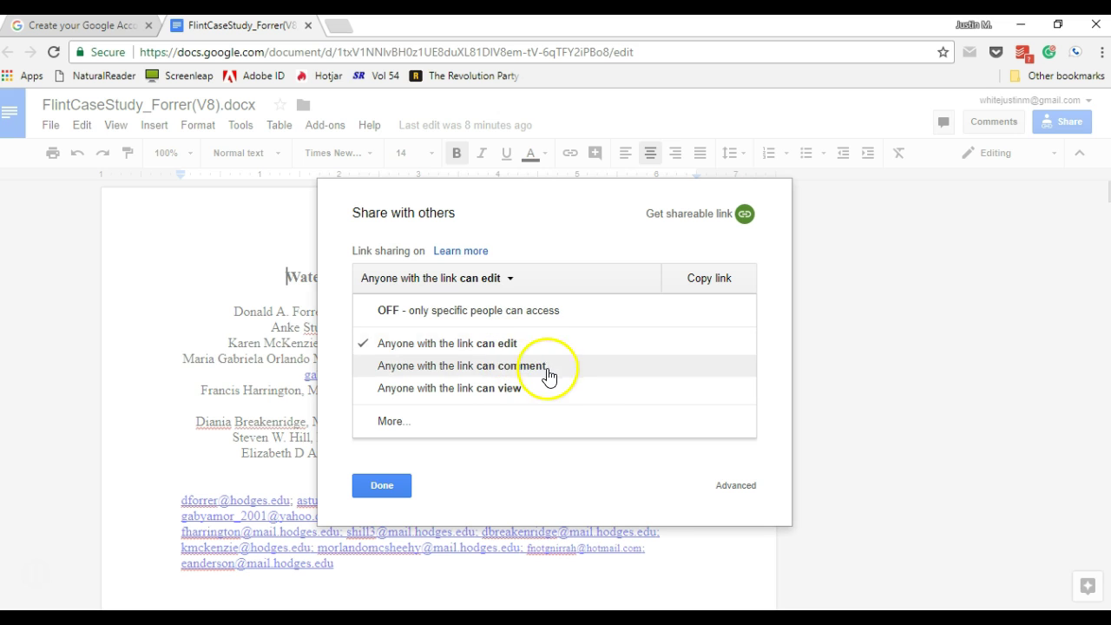
pyautogui.click(533, 343)
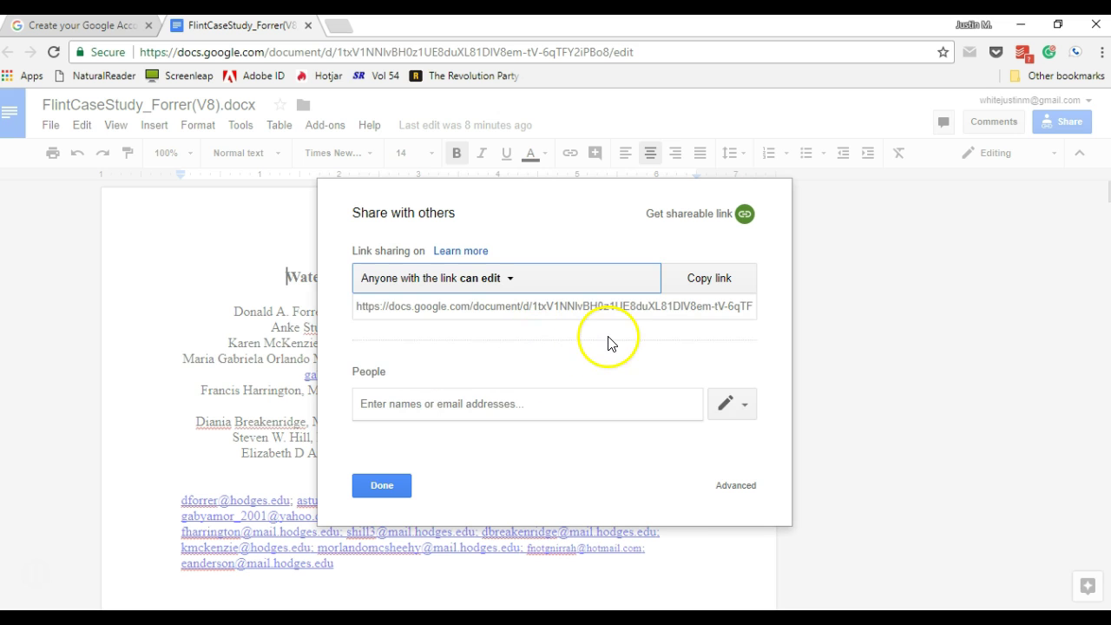
pyautogui.click(704, 280)
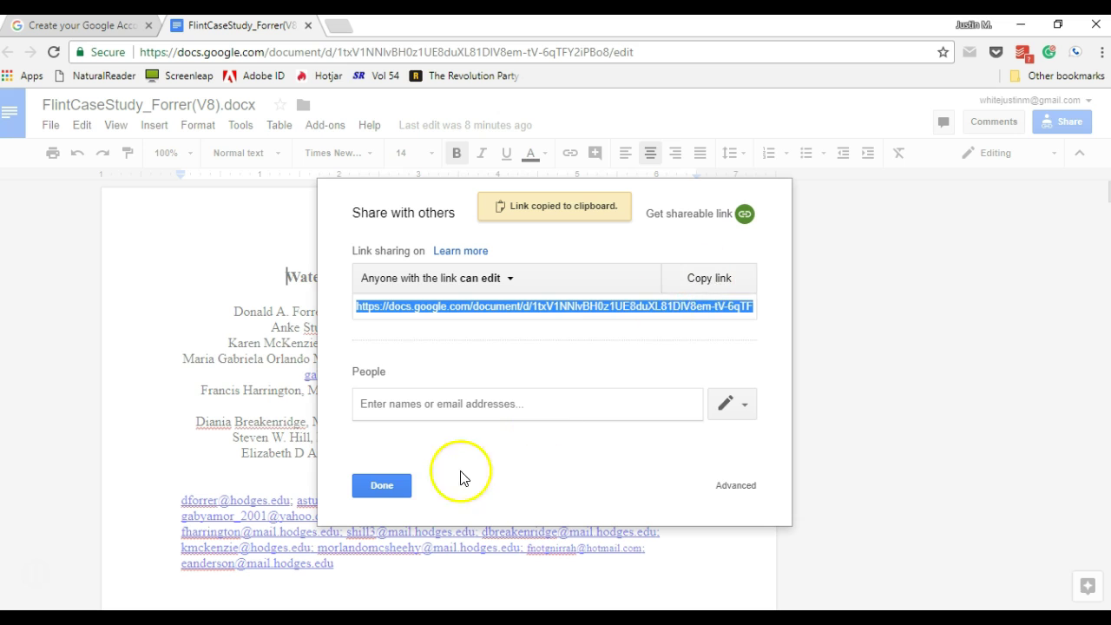
pyautogui.click(382, 486)
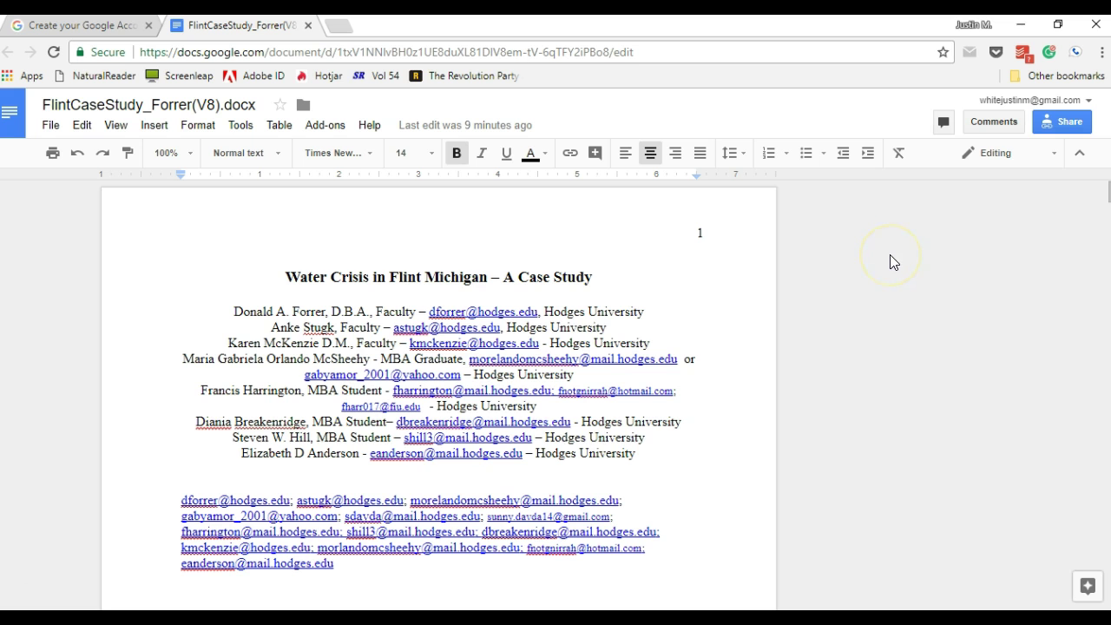
pyautogui.scroll(-1, 533, 349)
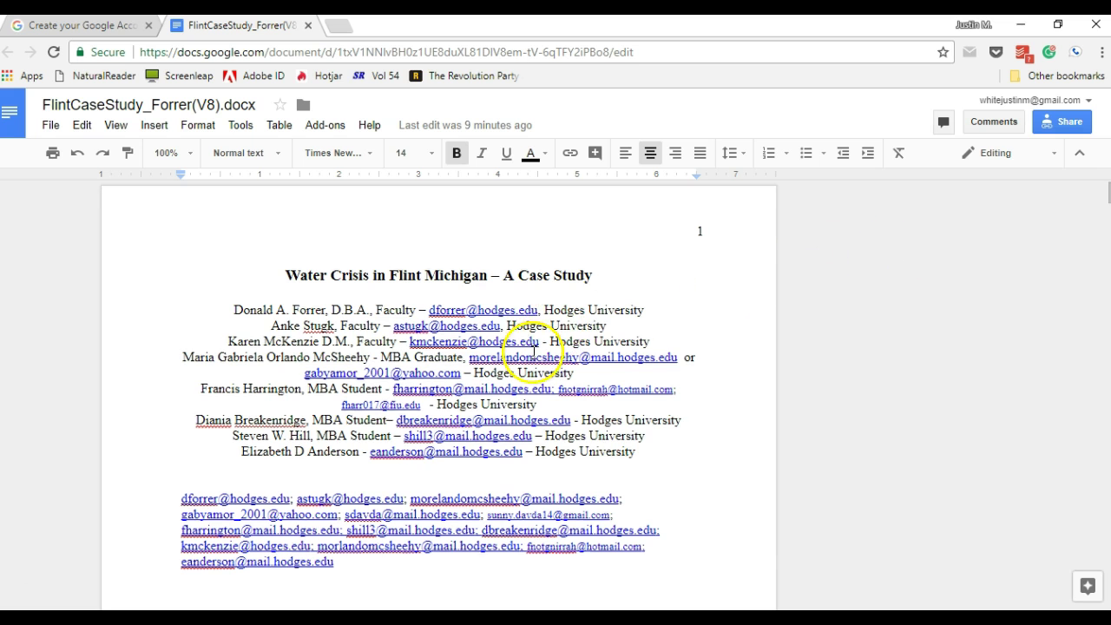
pyautogui.scroll(-6, 533, 348)
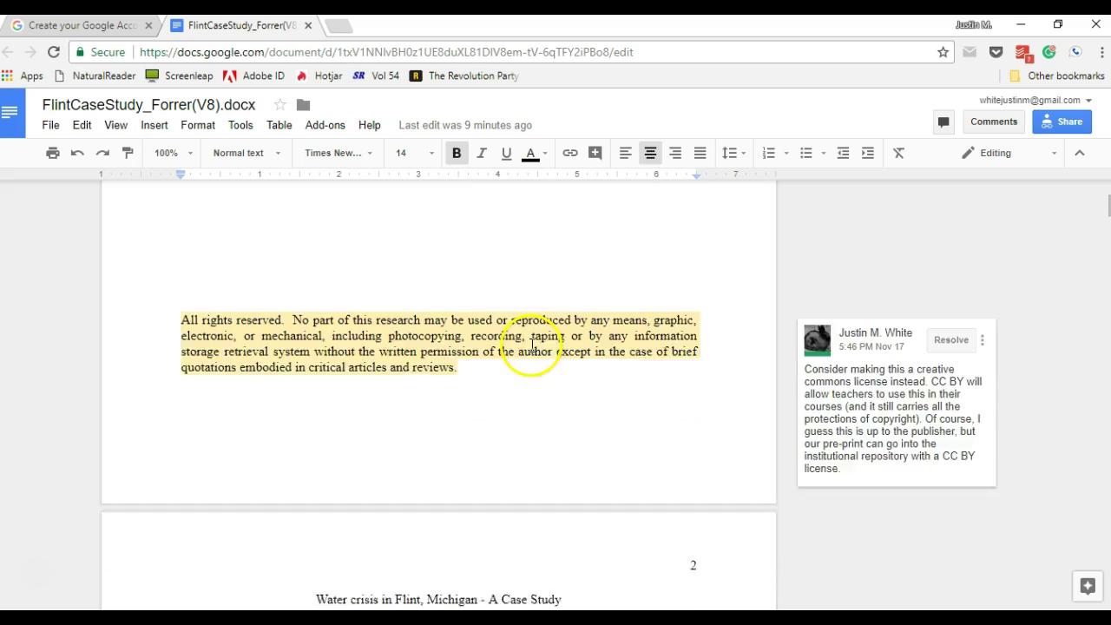
pyautogui.scroll(-7, 533, 349)
pyautogui.scroll(4, 339, 371)
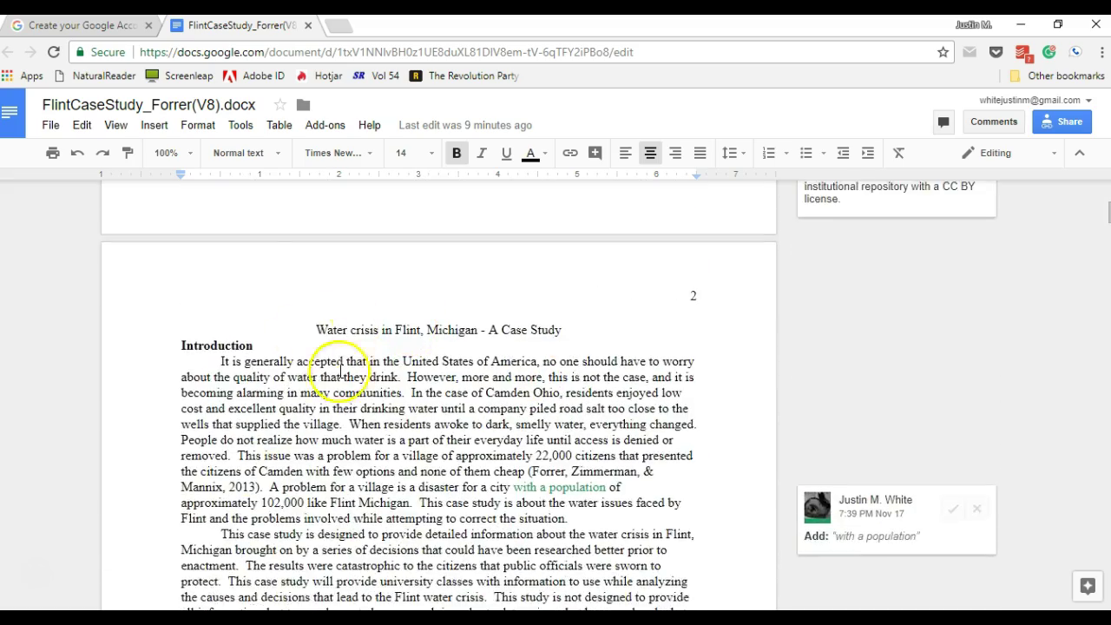
pyautogui.scroll(-2, 339, 371)
pyautogui.click(337, 274)
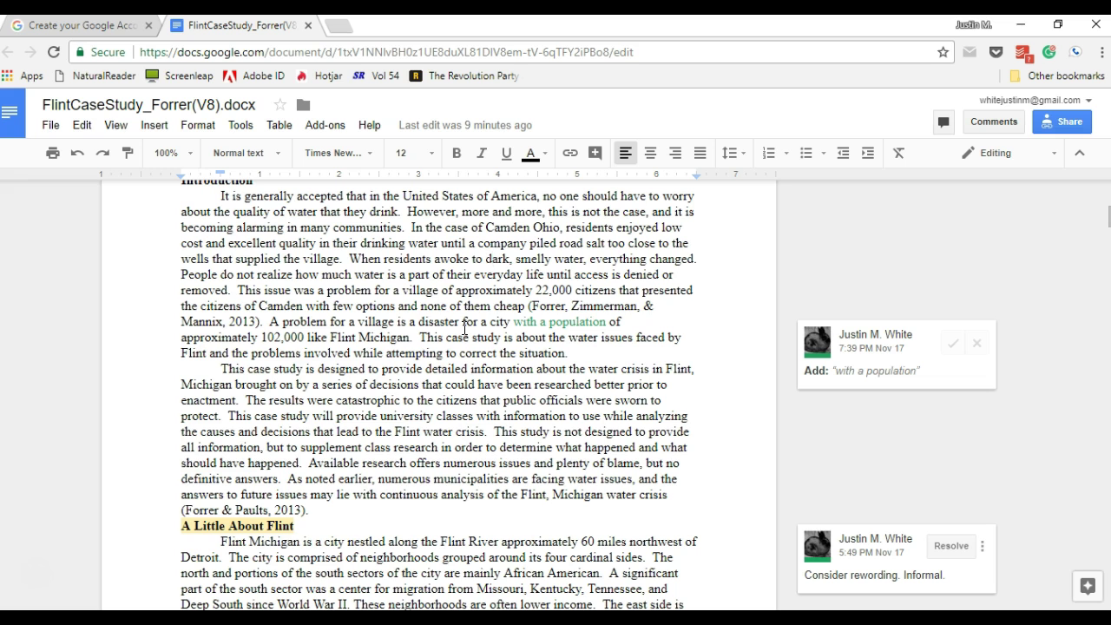
pyautogui.scroll(1, 466, 332)
pyautogui.scroll(5, 466, 332)
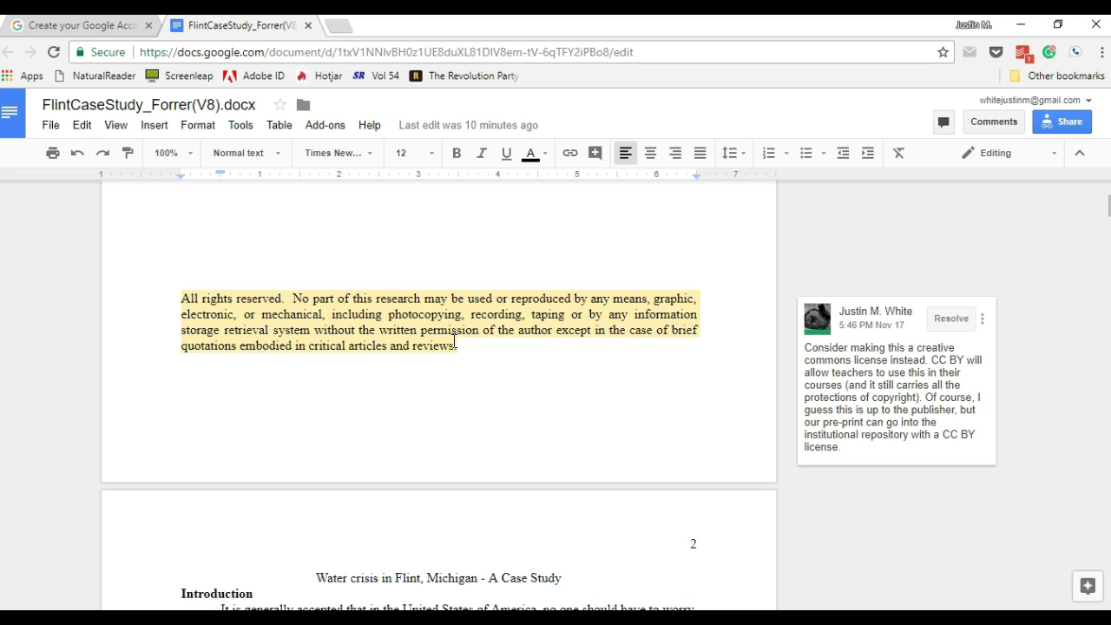
pyautogui.scroll(5, 453, 341)
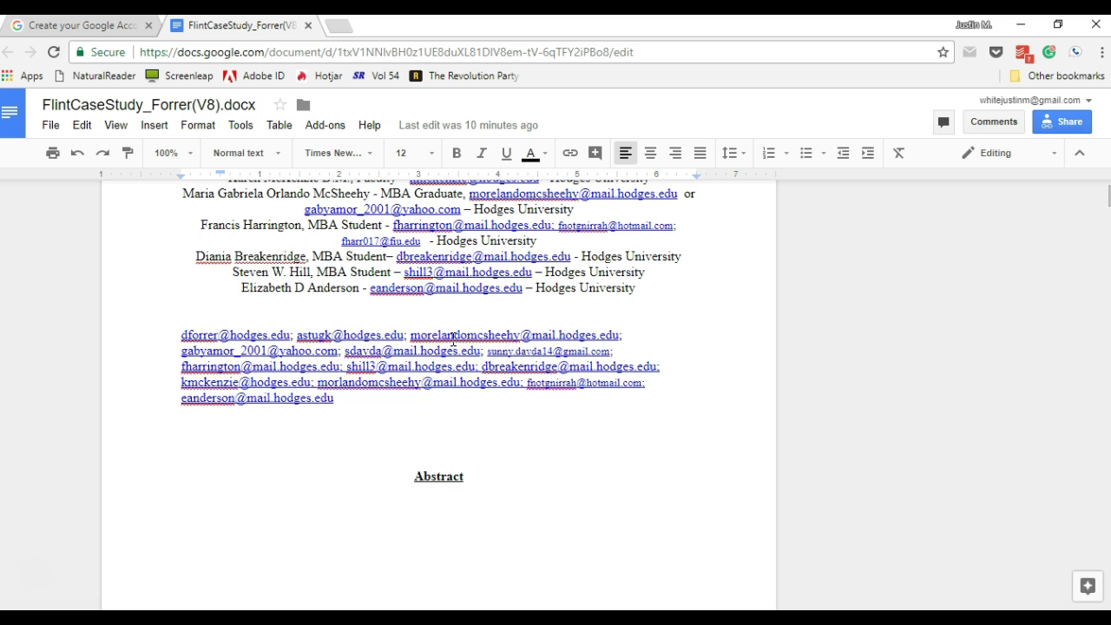
pyautogui.scroll(-5, 485, 395)
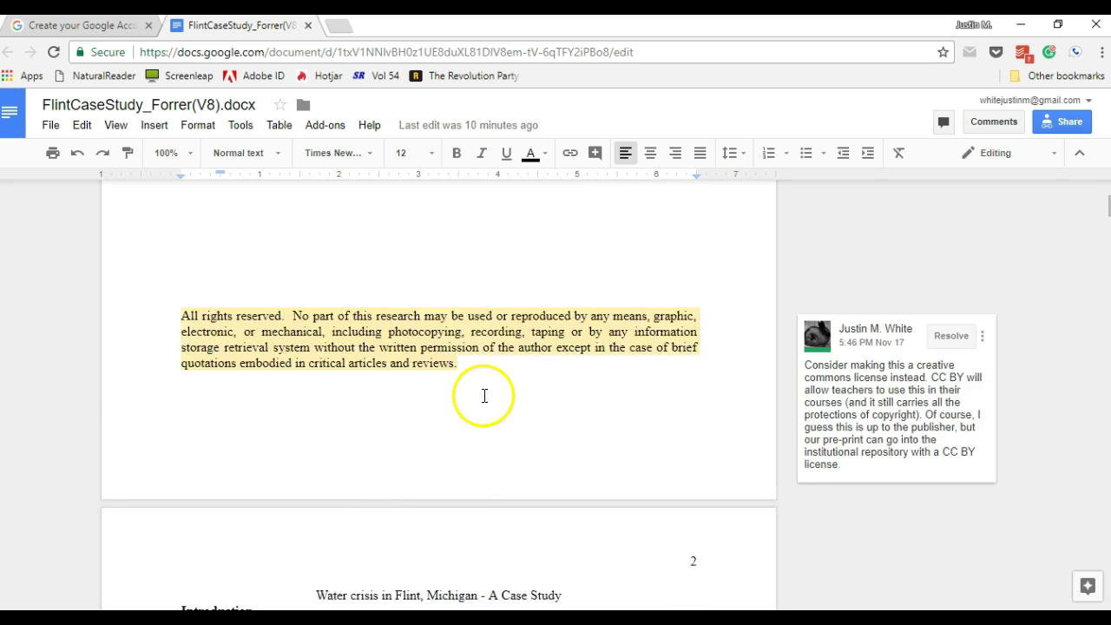
pyautogui.scroll(-6, 484, 396)
pyautogui.scroll(2, 483, 396)
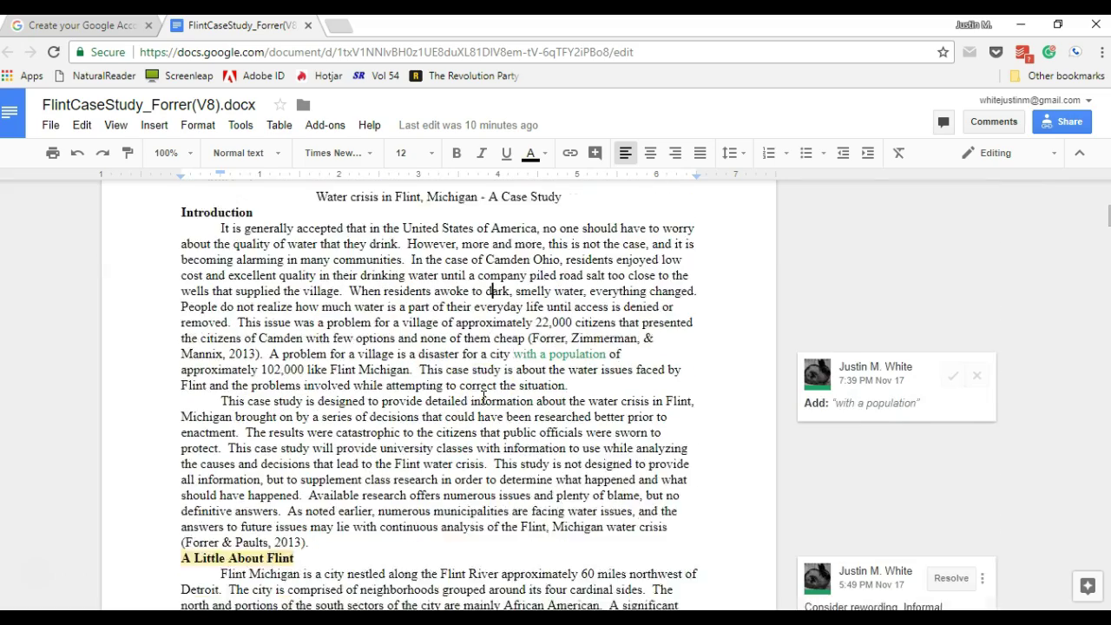
pyautogui.scroll(-3, 484, 396)
pyautogui.scroll(10, 482, 398)
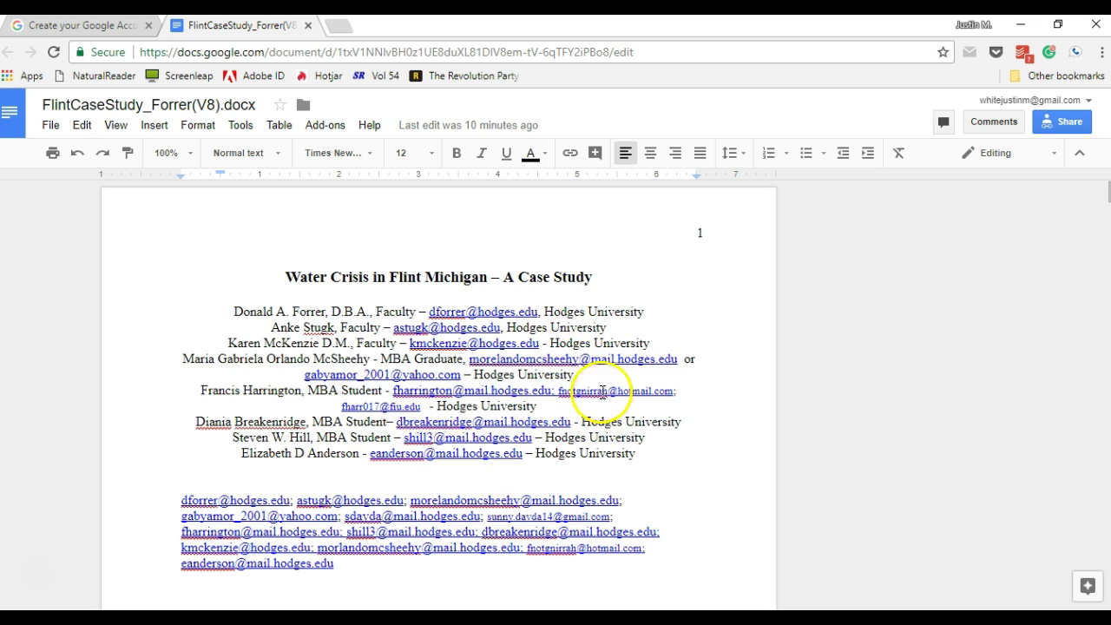
pyautogui.scroll(-4, 459, 360)
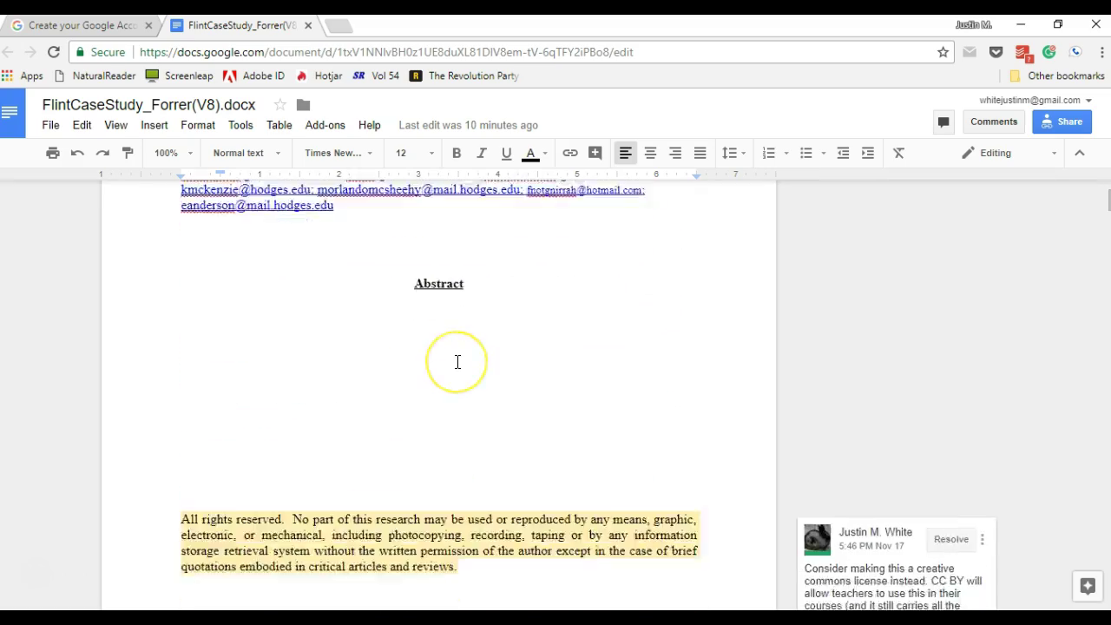
pyautogui.scroll(-10, 457, 361)
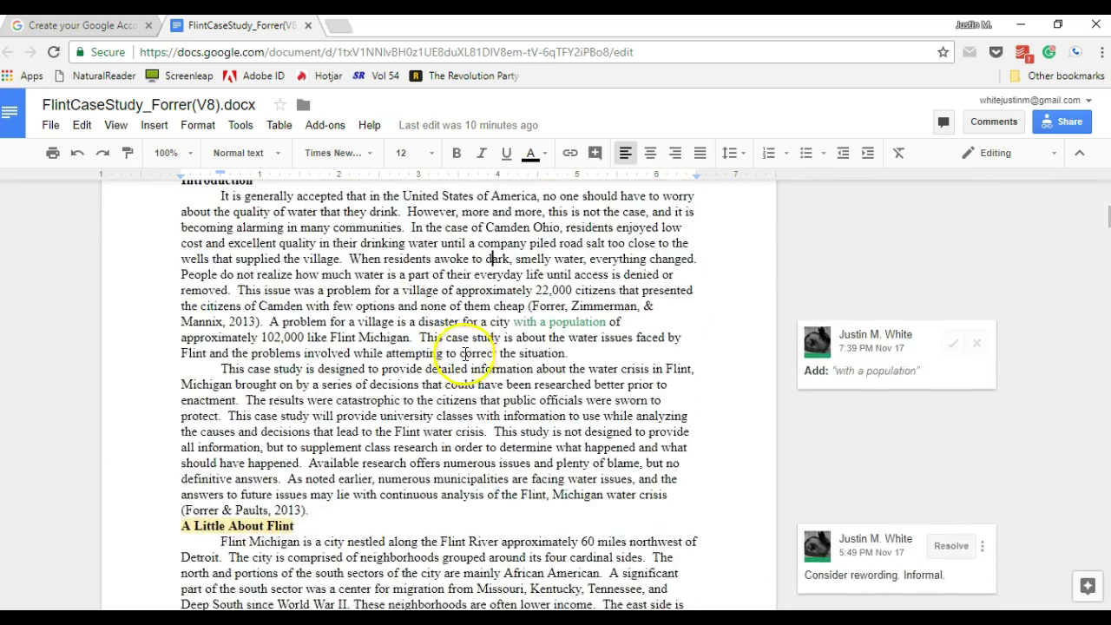
pyautogui.scroll(3, 465, 373)
pyautogui.scroll(-2, 468, 399)
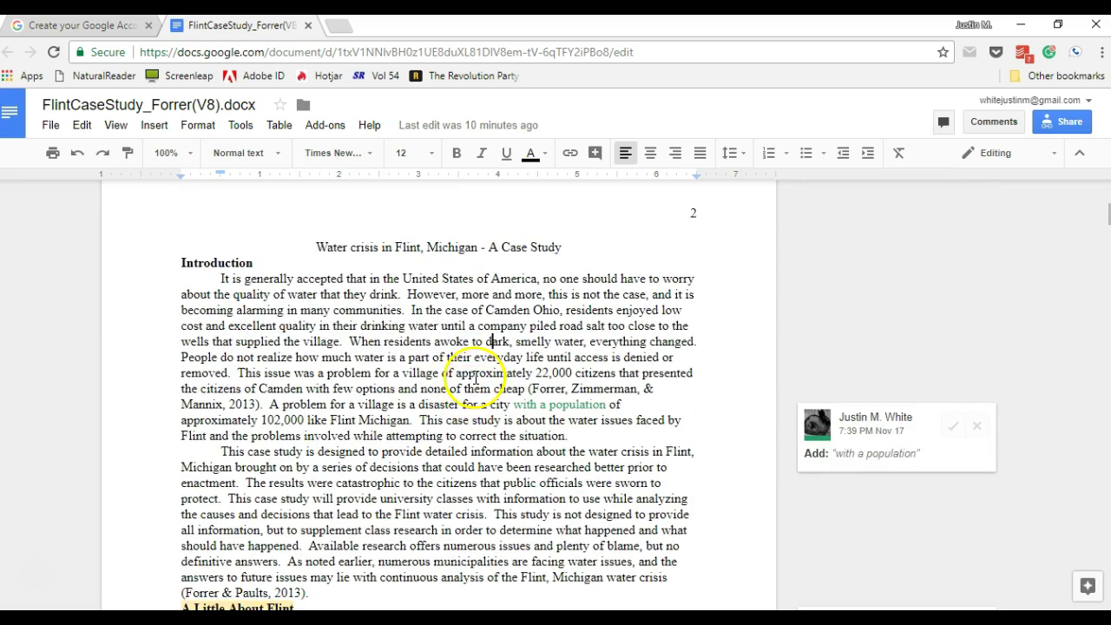
pyautogui.scroll(-2, 460, 377)
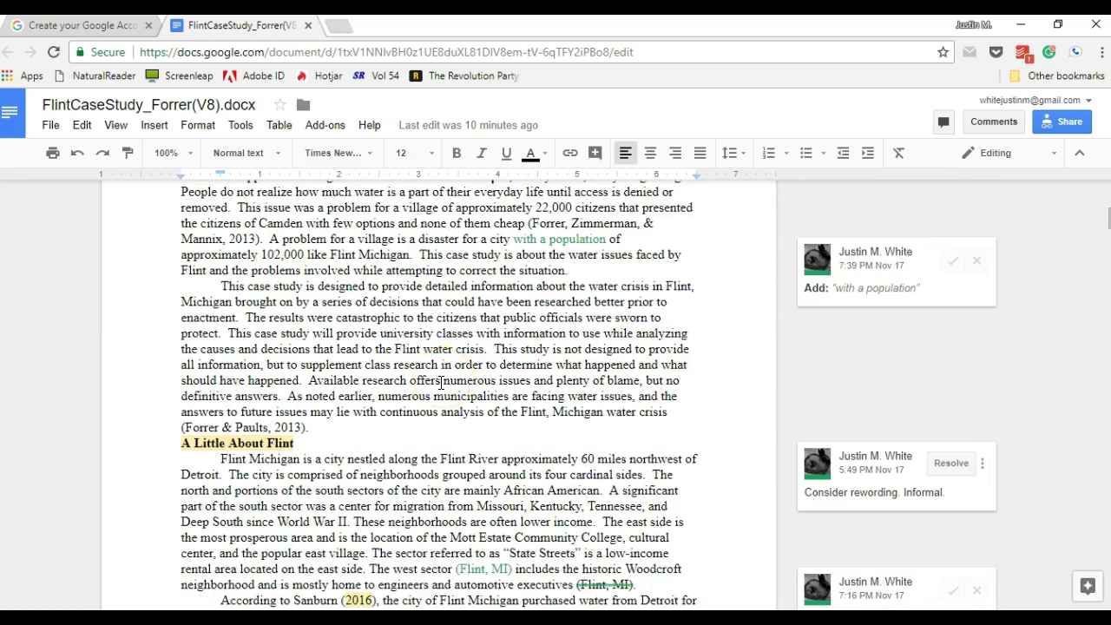
pyautogui.scroll(2, 444, 376)
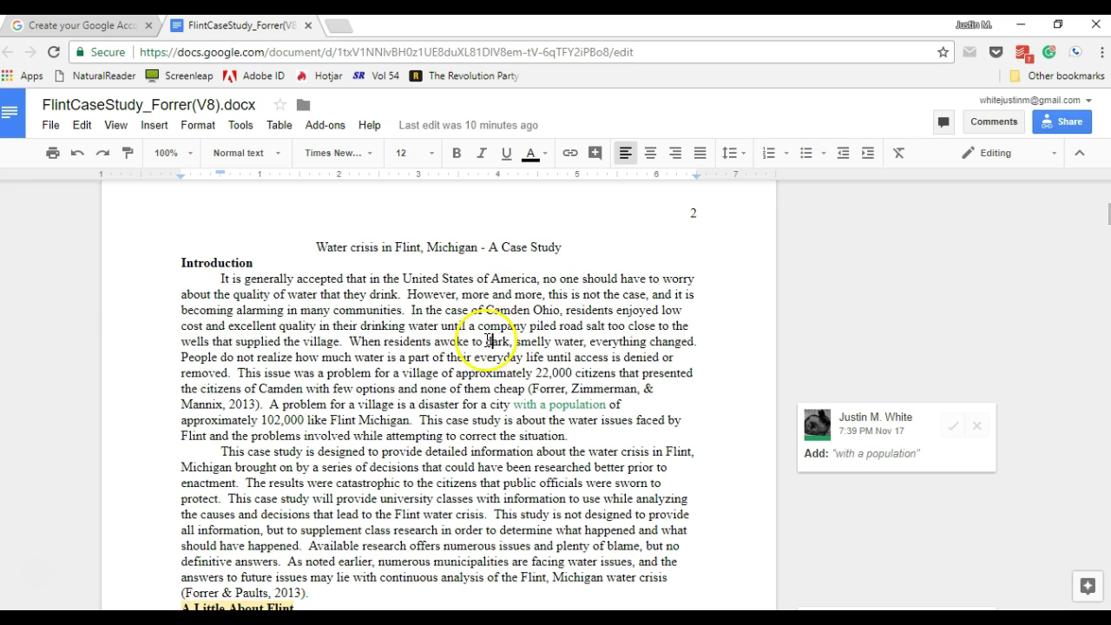
pyautogui.scroll(2, 914, 280)
pyautogui.click(996, 154)
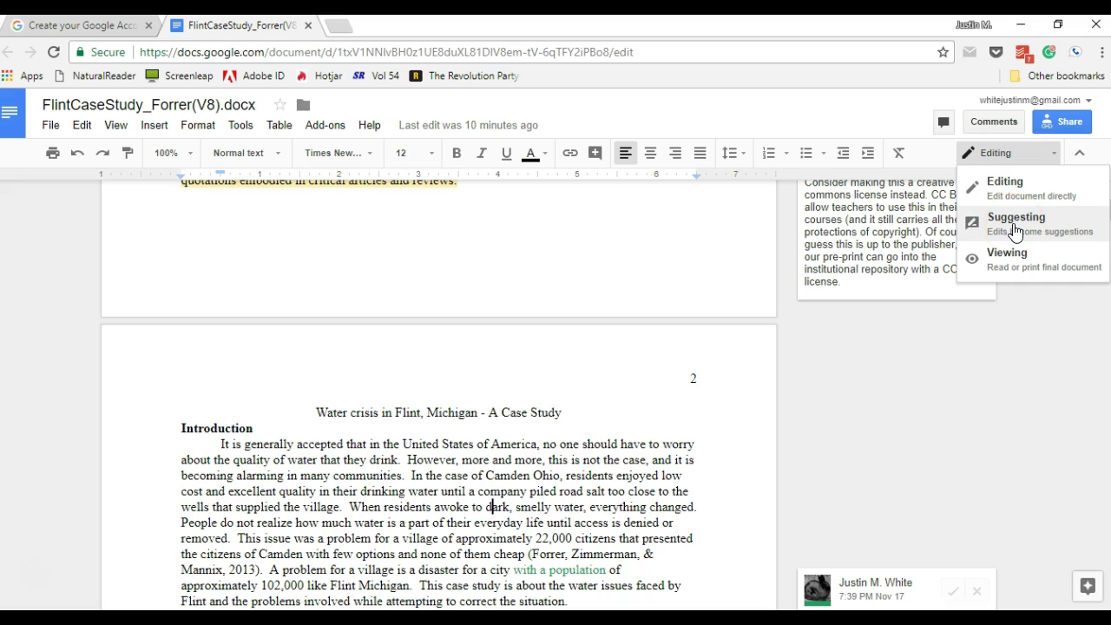
pyautogui.scroll(-4, 823, 387)
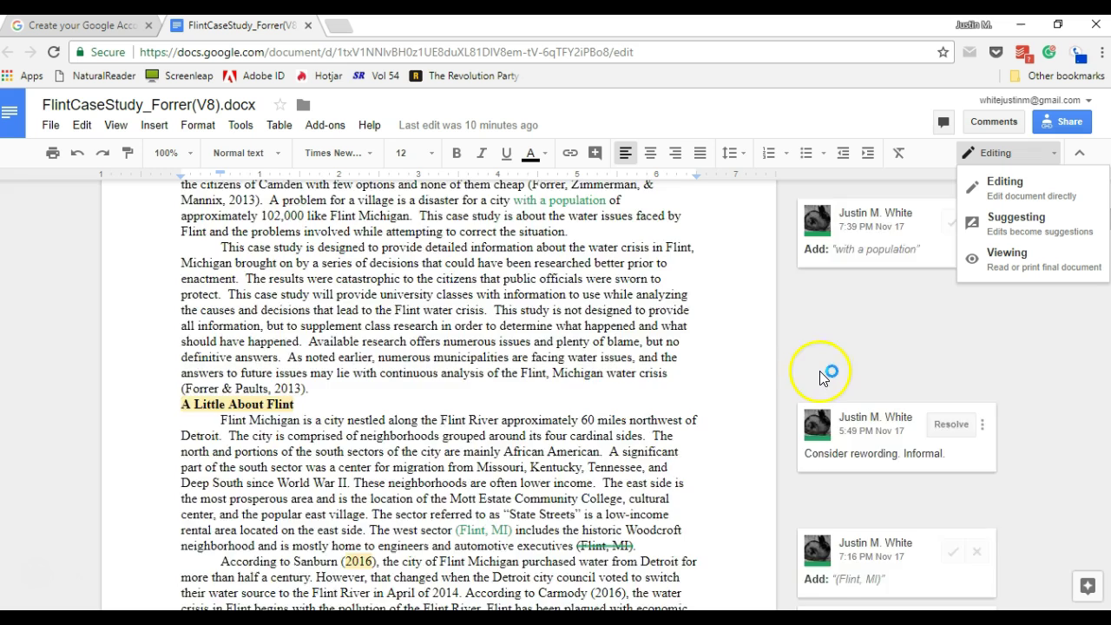
pyautogui.scroll(1, 819, 370)
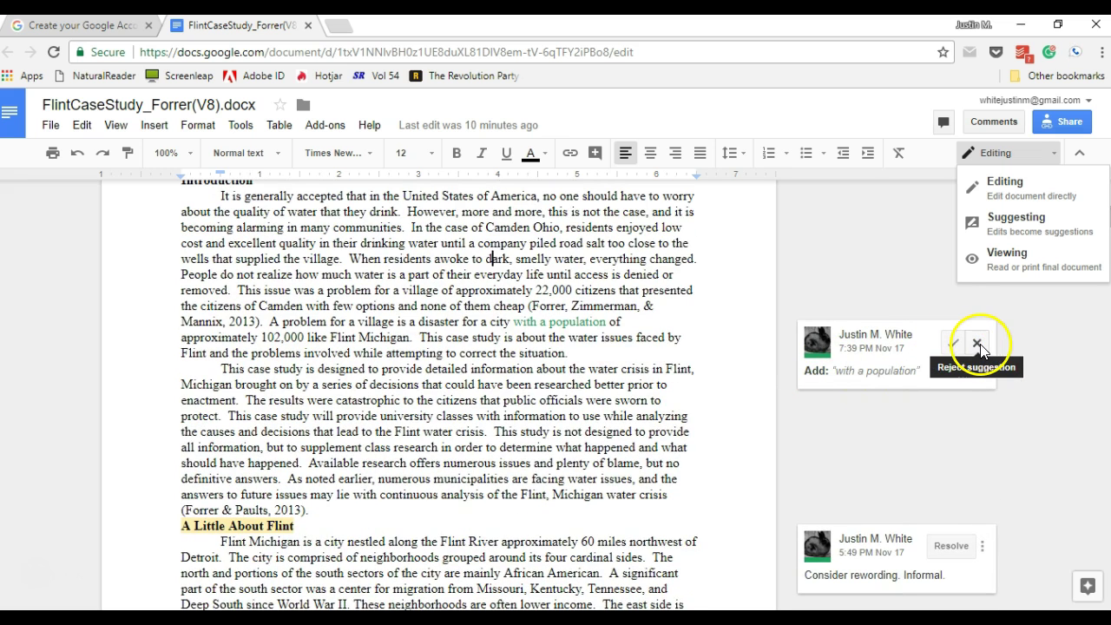
pyautogui.click(605, 416)
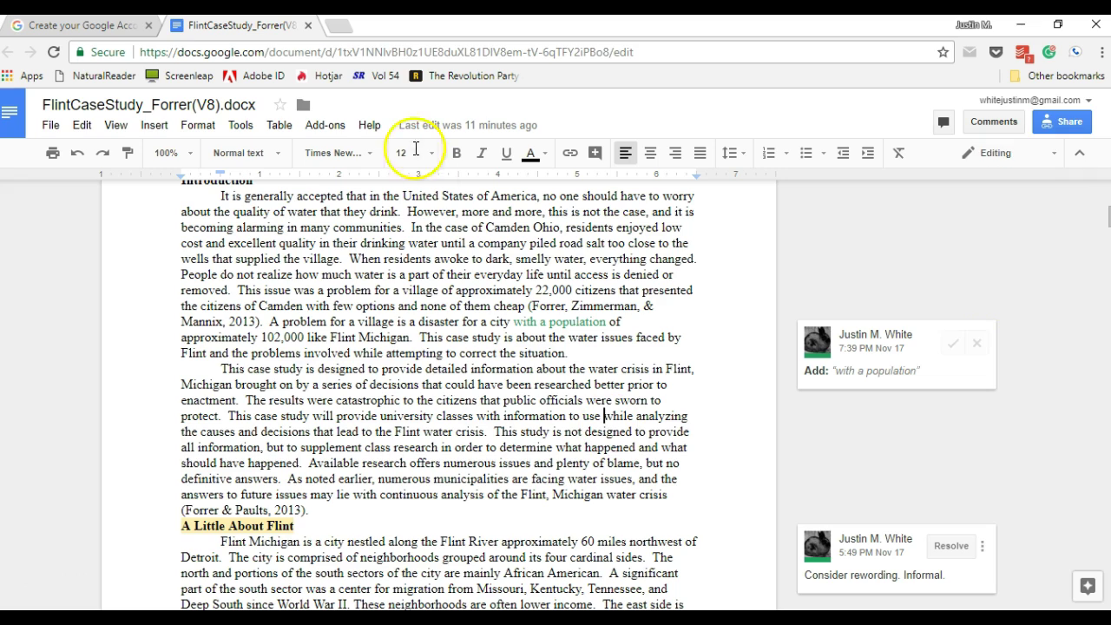
# Step: Return to the top of page 1 with the 'Water Crisis in Flint Michigan – A Case Study' title
pyautogui.scroll(10, 558, 379)
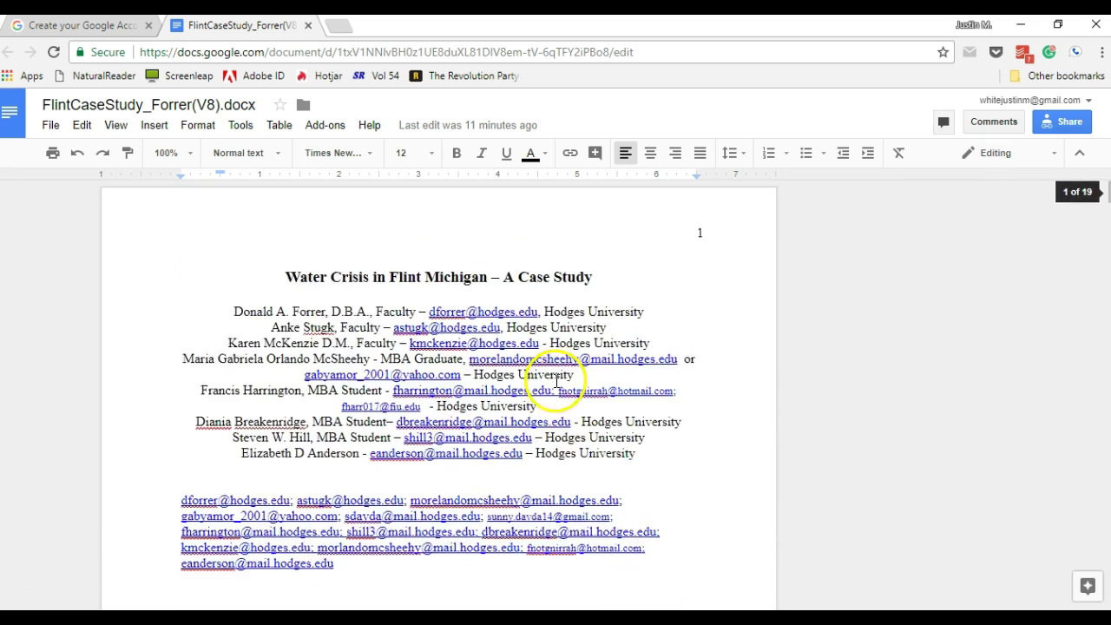
pyautogui.scroll(-1, 551, 384)
pyautogui.scroll(1, 538, 364)
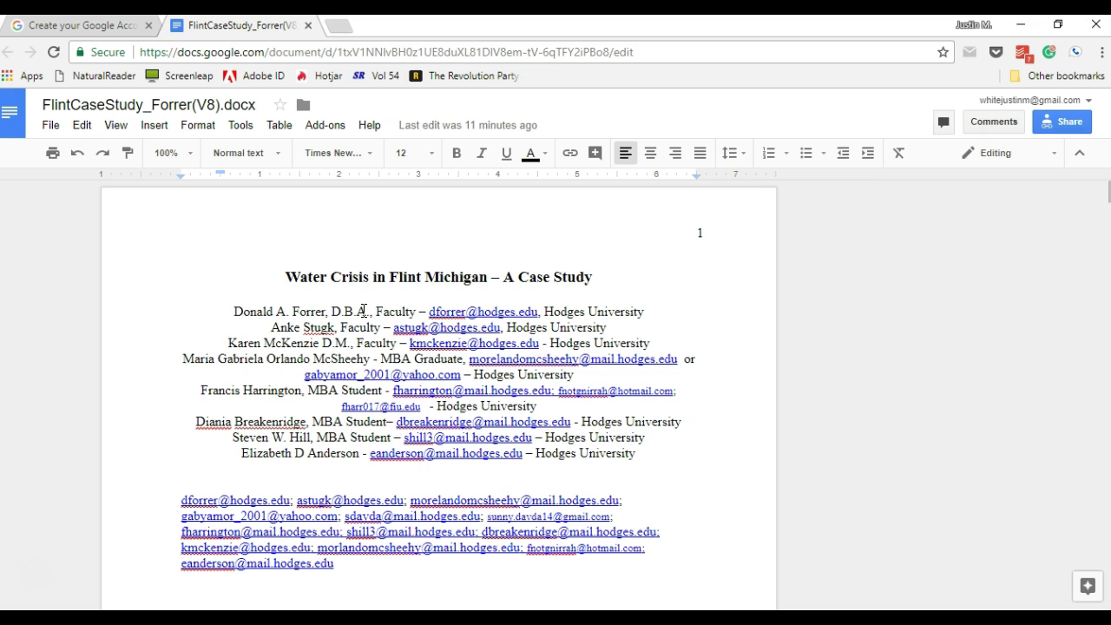
pyautogui.click(360, 311)
# Step: Show the Download as formats (.docx, .odt, .rtf, .pdf, .txt, .html, .epub), then close without exporting
pyautogui.click(50, 125)
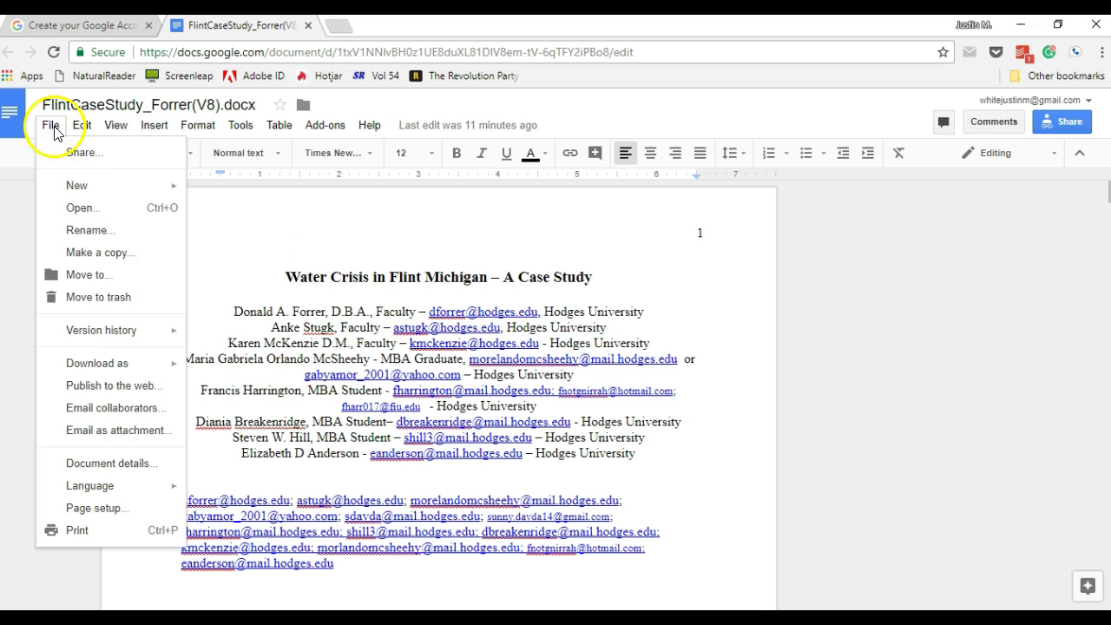
pyautogui.click(113, 363)
pyautogui.moveTo(138, 363); pyautogui.dragTo(244, 375)
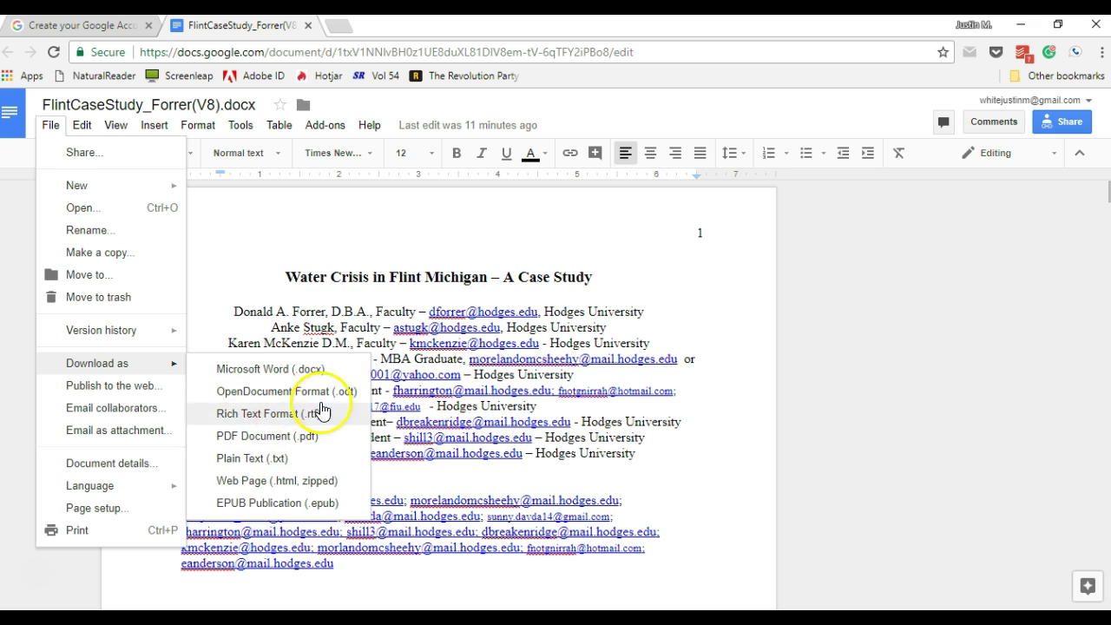
pyautogui.click(368, 277)
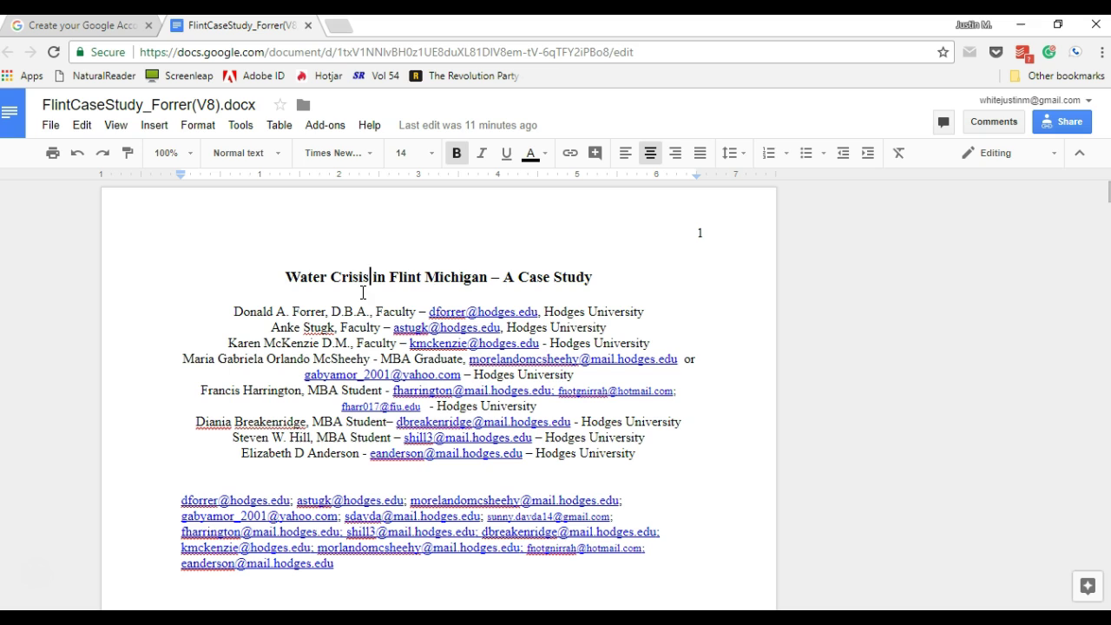
pyautogui.click(360, 300)
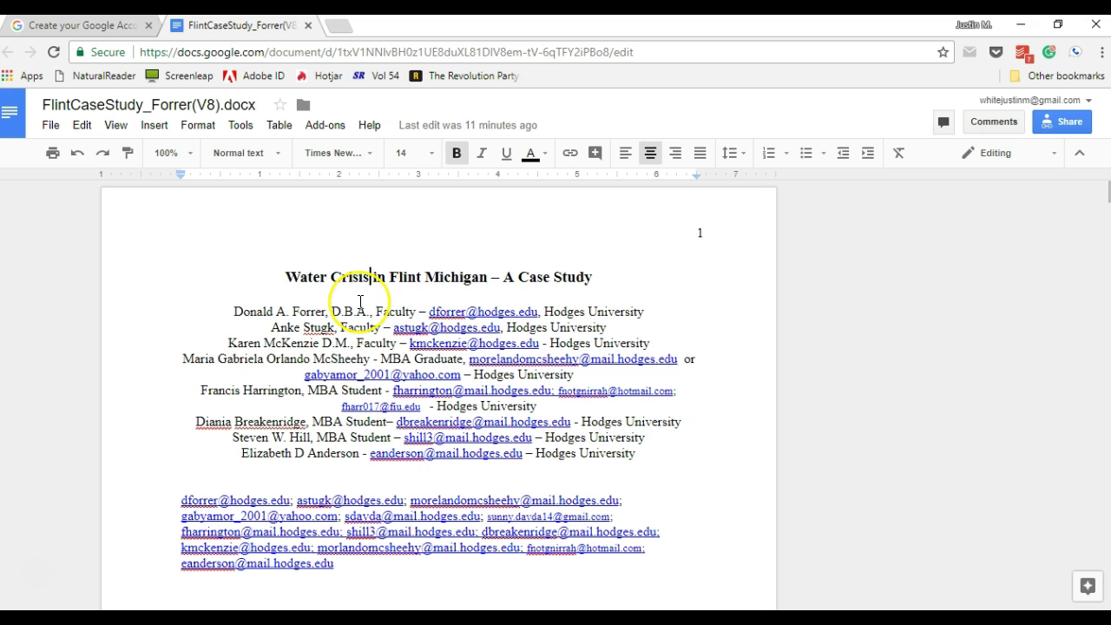